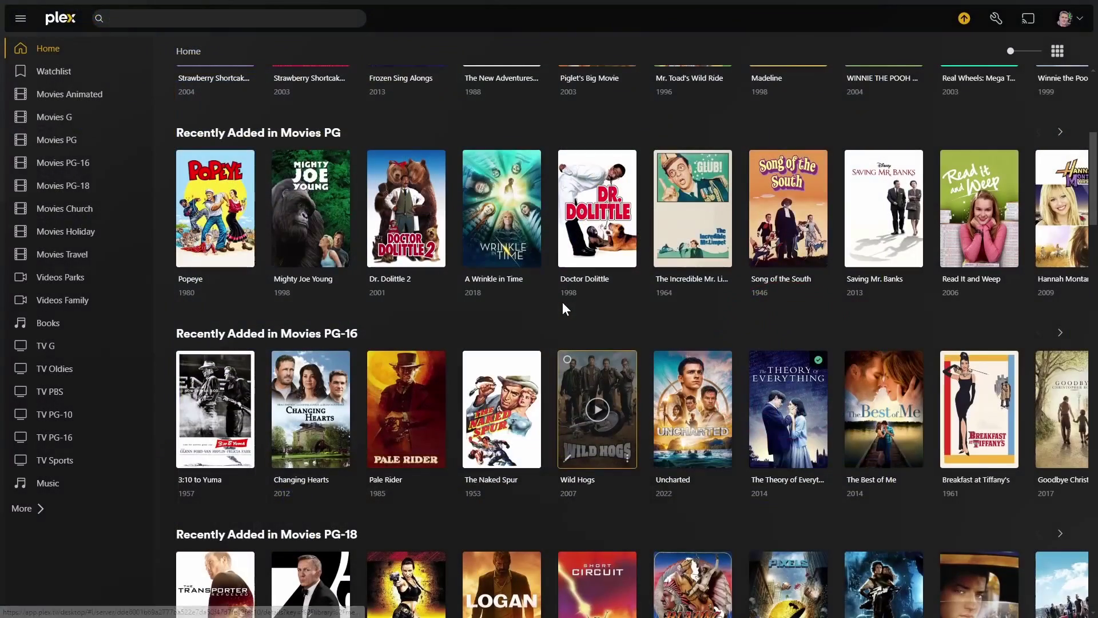
pyautogui.scroll(3, 562, 301)
pyautogui.scroll(2, 568, 296)
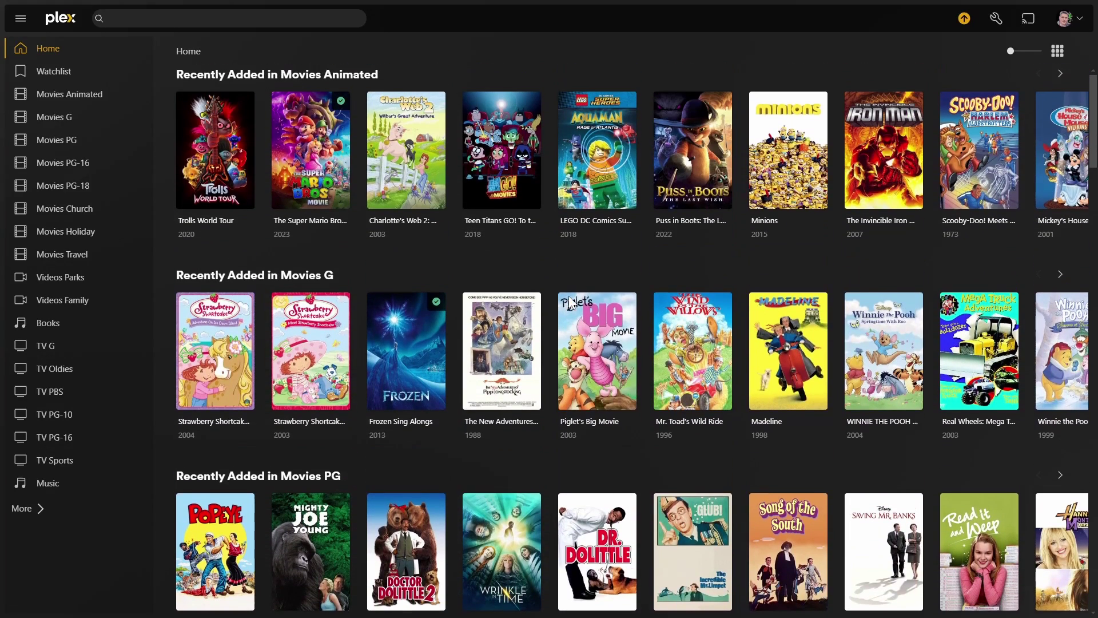
pyautogui.click(706, 195)
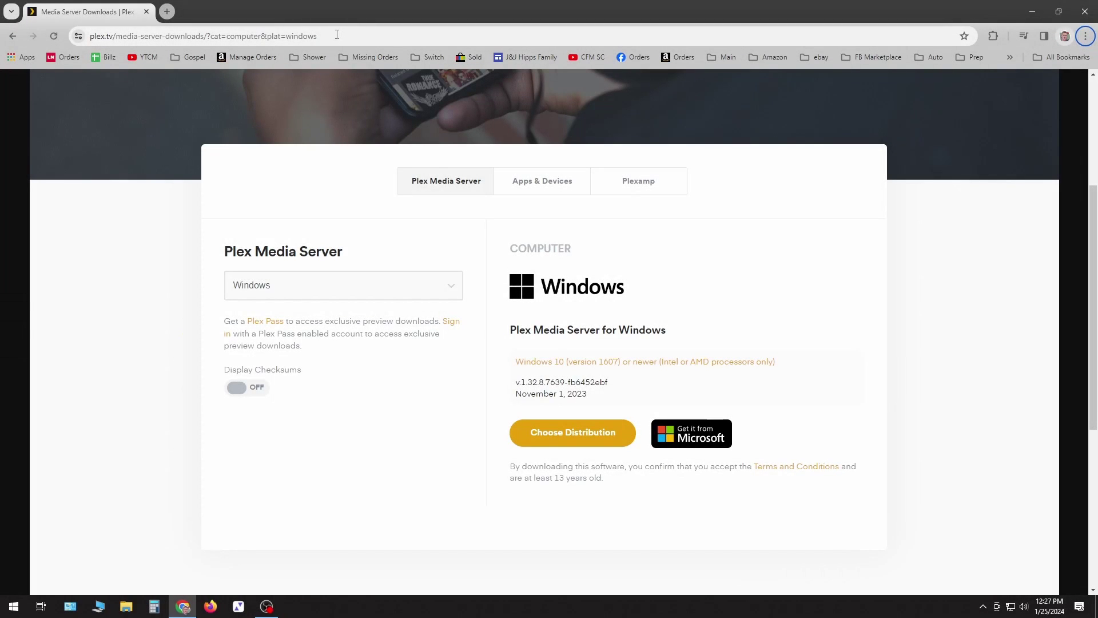
# Step: Download Plex Media Server for Windows, install it with the default destination and Start Menu folders, and launch it on completion
pyautogui.click(566, 436)
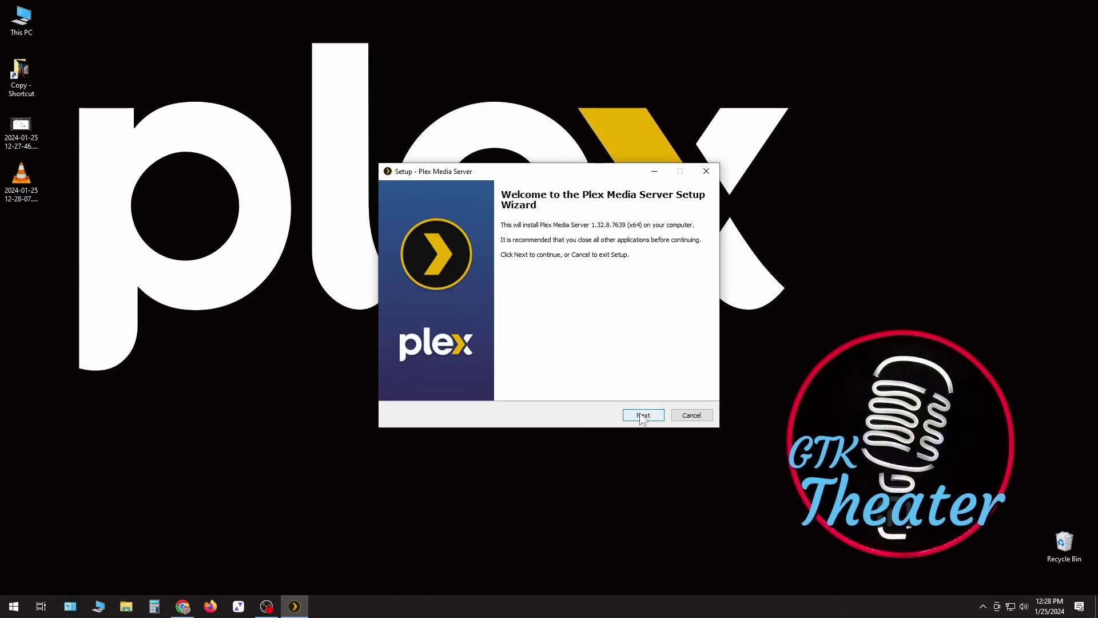
pyautogui.click(639, 415)
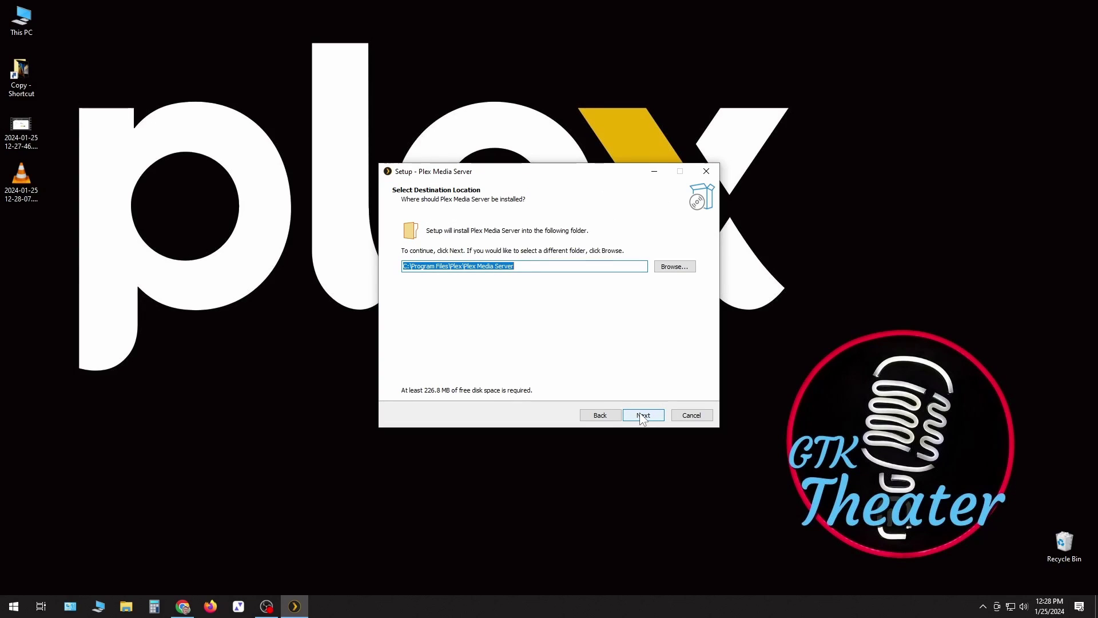
pyautogui.click(641, 416)
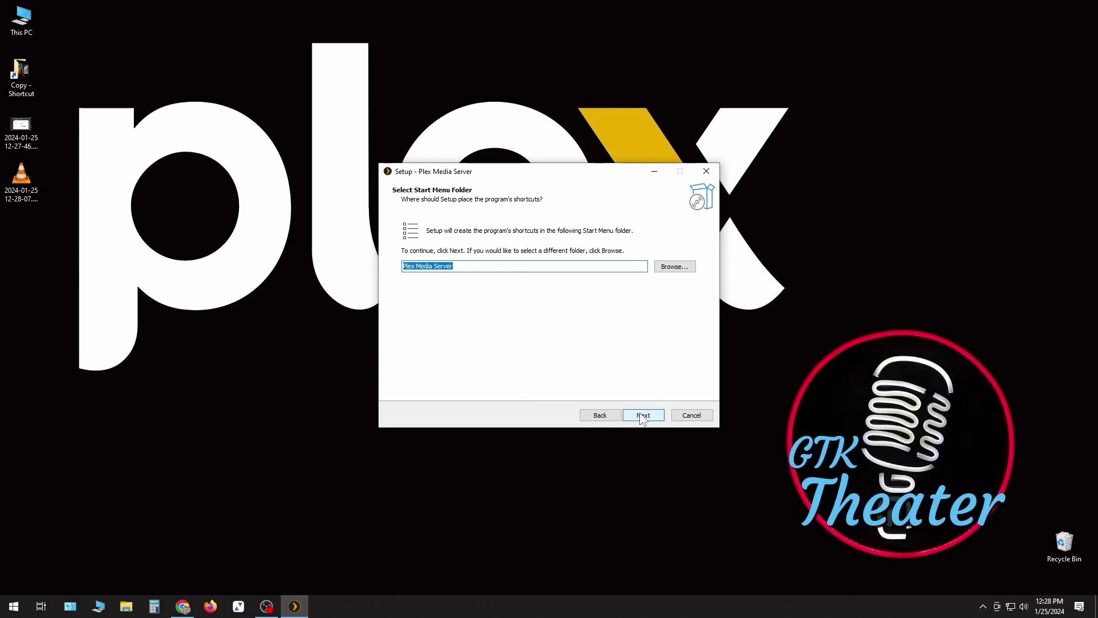
pyautogui.click(641, 416)
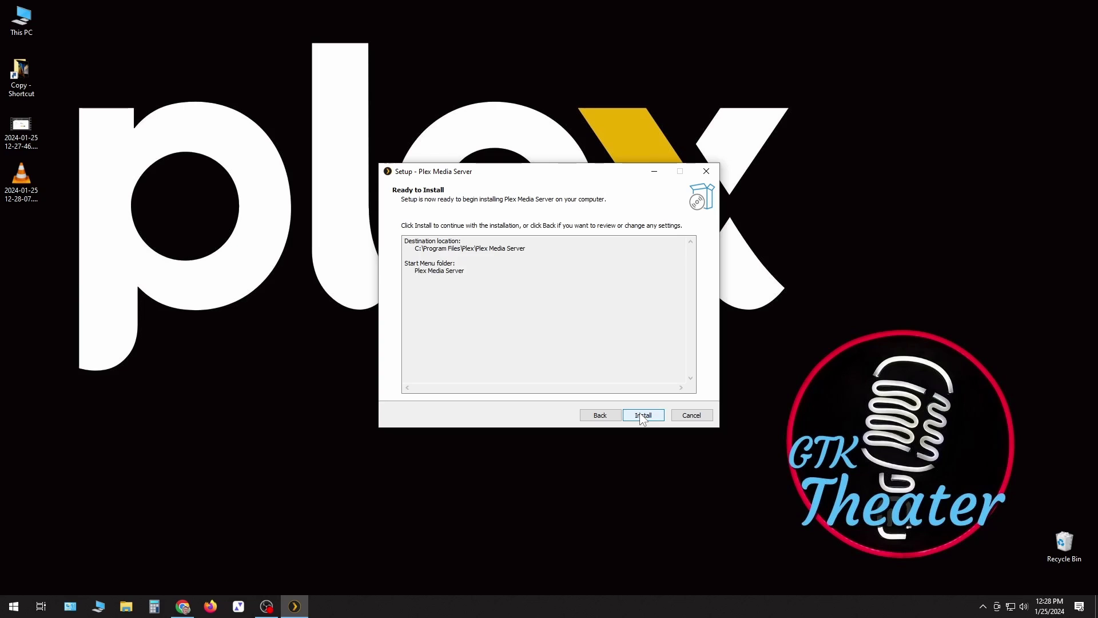
pyautogui.click(641, 416)
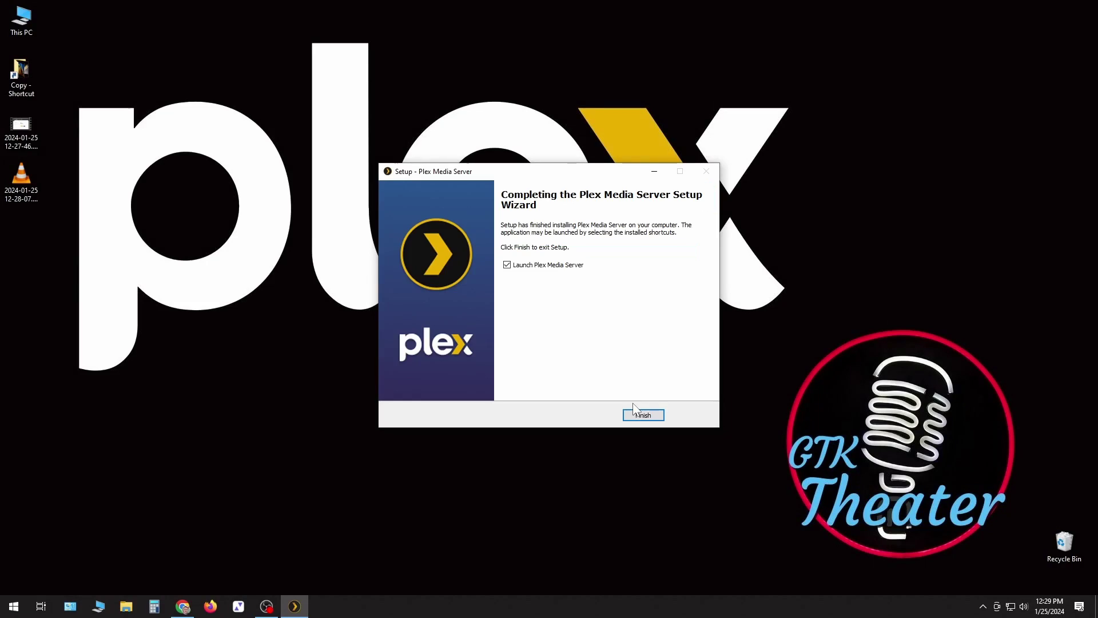
pyautogui.click(647, 413)
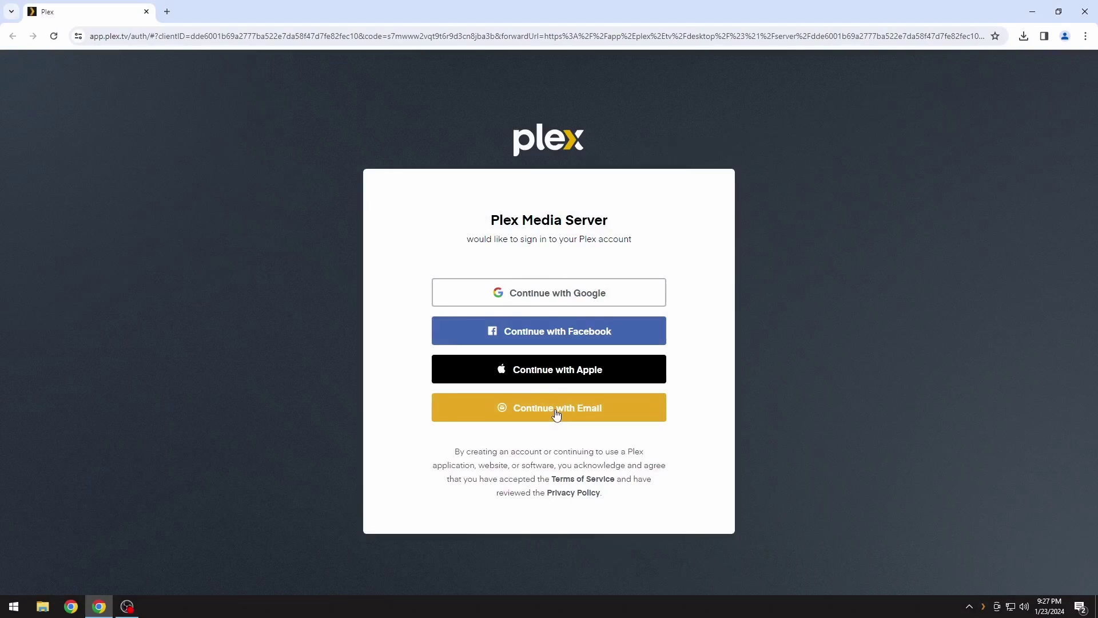
# Step: Sign in with email and complete the server setup as PLEX with access outside the home allowed, without adding a library
pyautogui.click(556, 409)
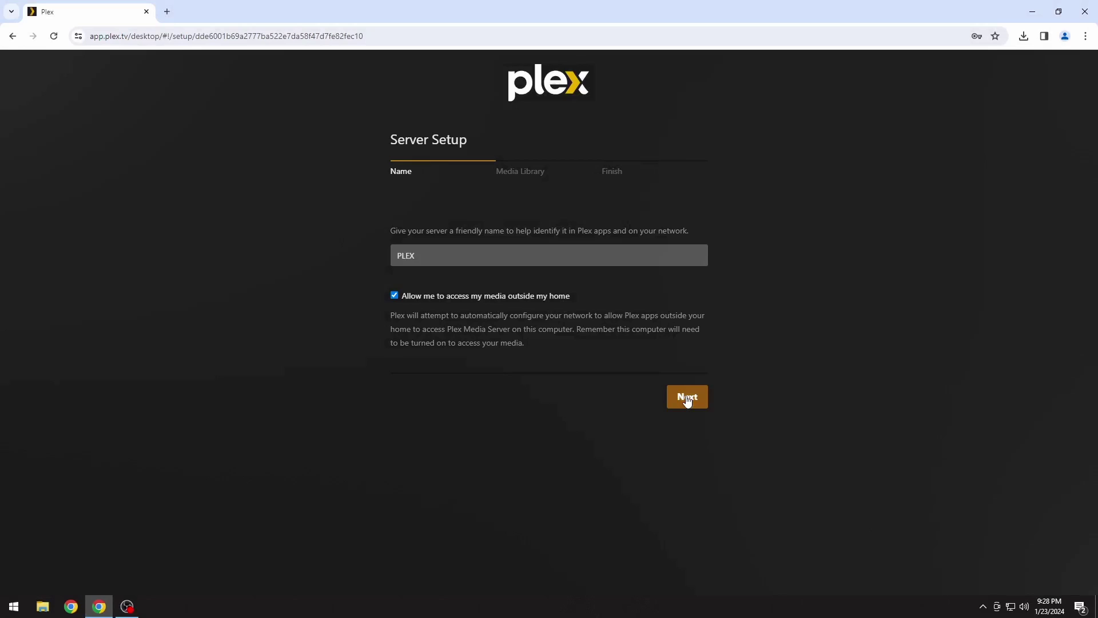
pyautogui.click(687, 399)
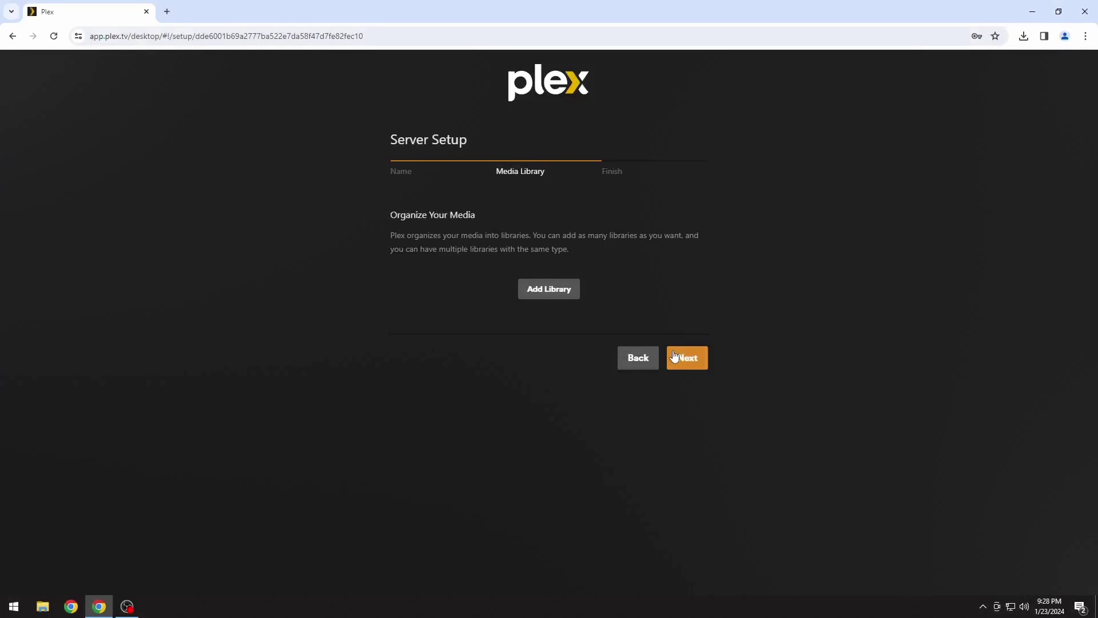
pyautogui.click(674, 356)
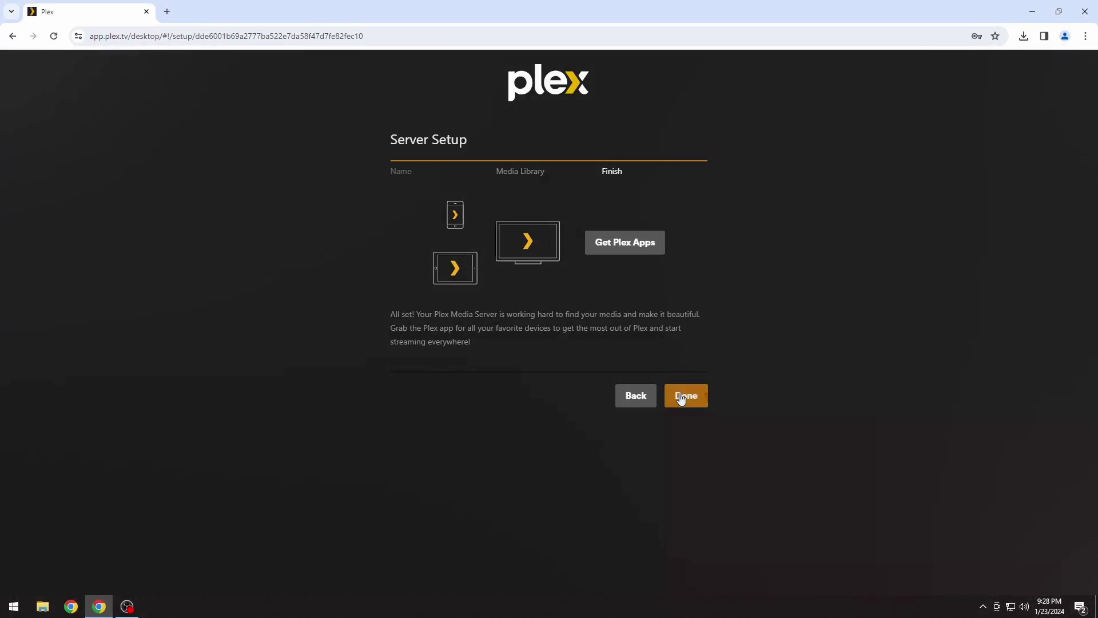
pyautogui.click(680, 398)
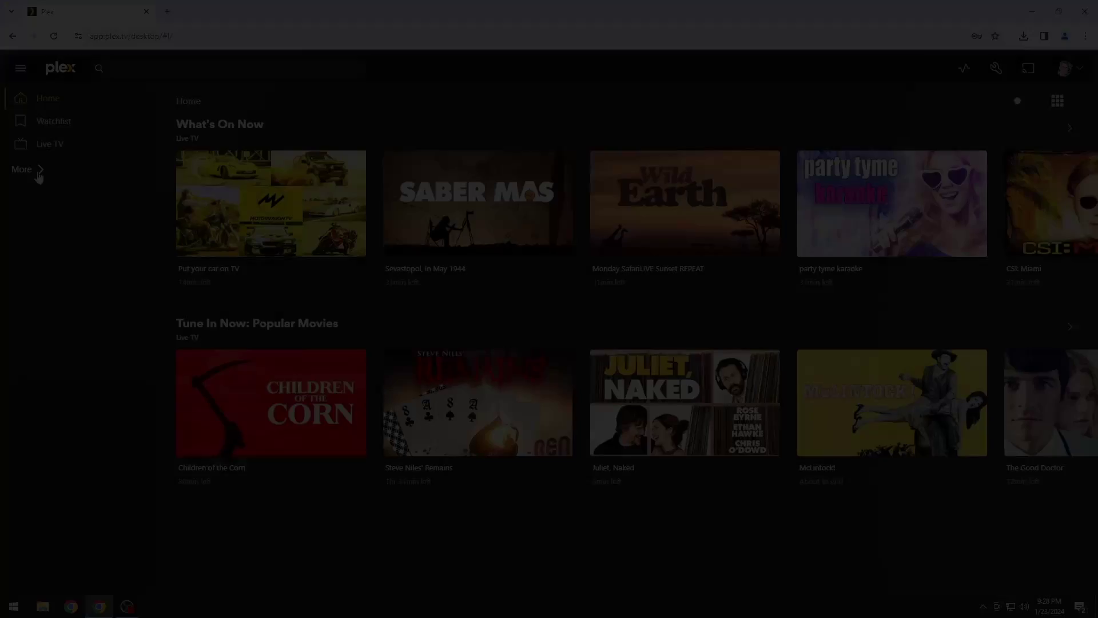
# Step: Start a new Movies library on the PLEX server and add the media folder E:\Plex Movies\Movies G to it
pyautogui.click(37, 172)
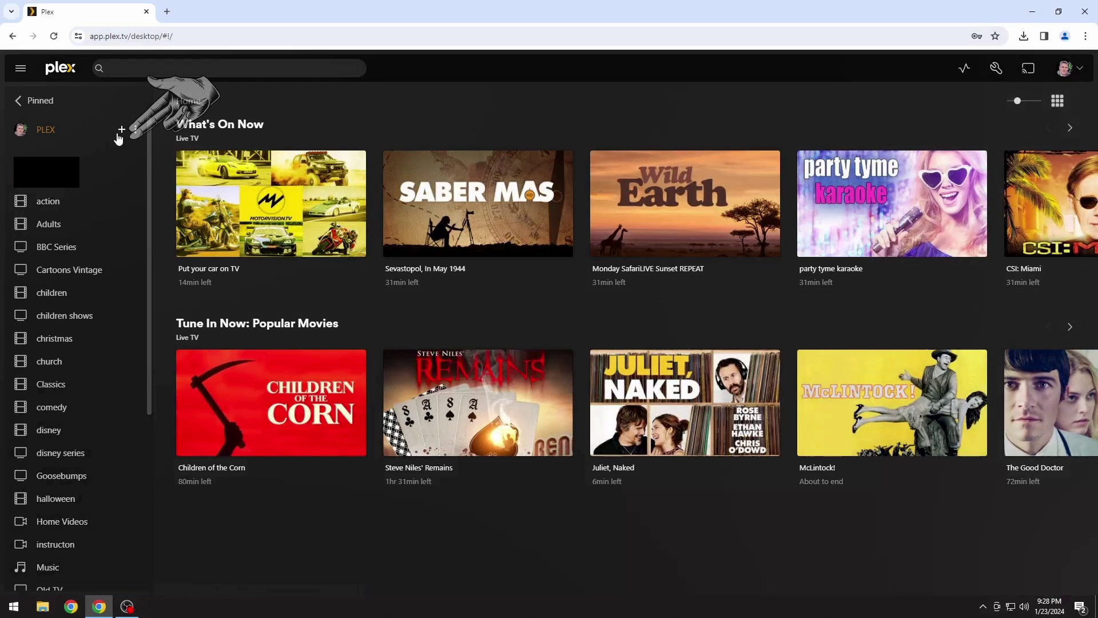
pyautogui.click(121, 130)
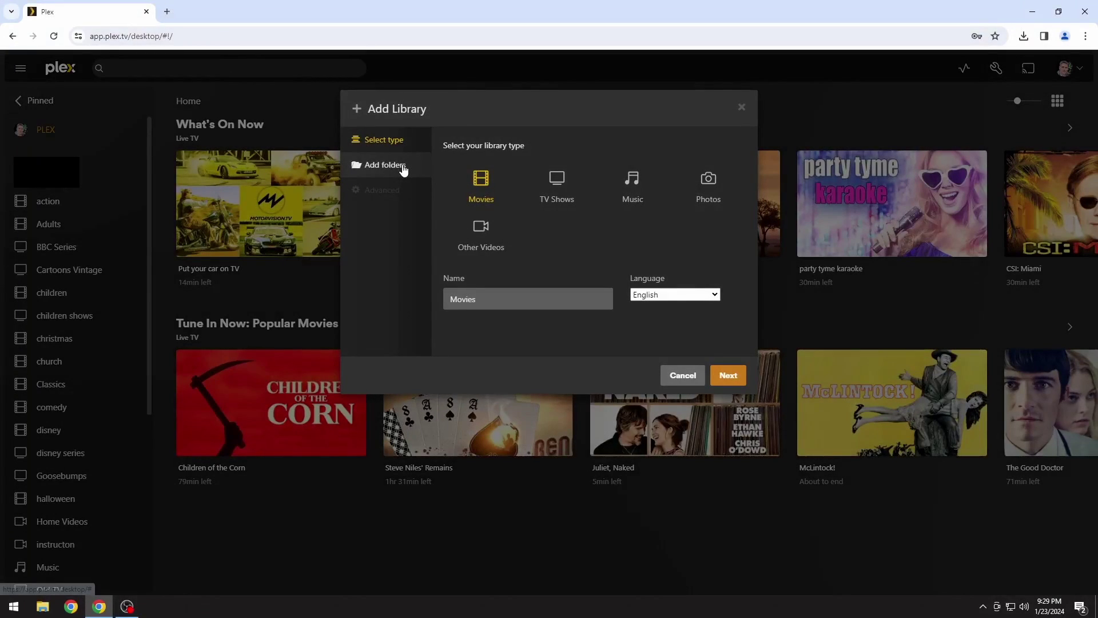
pyautogui.click(403, 165)
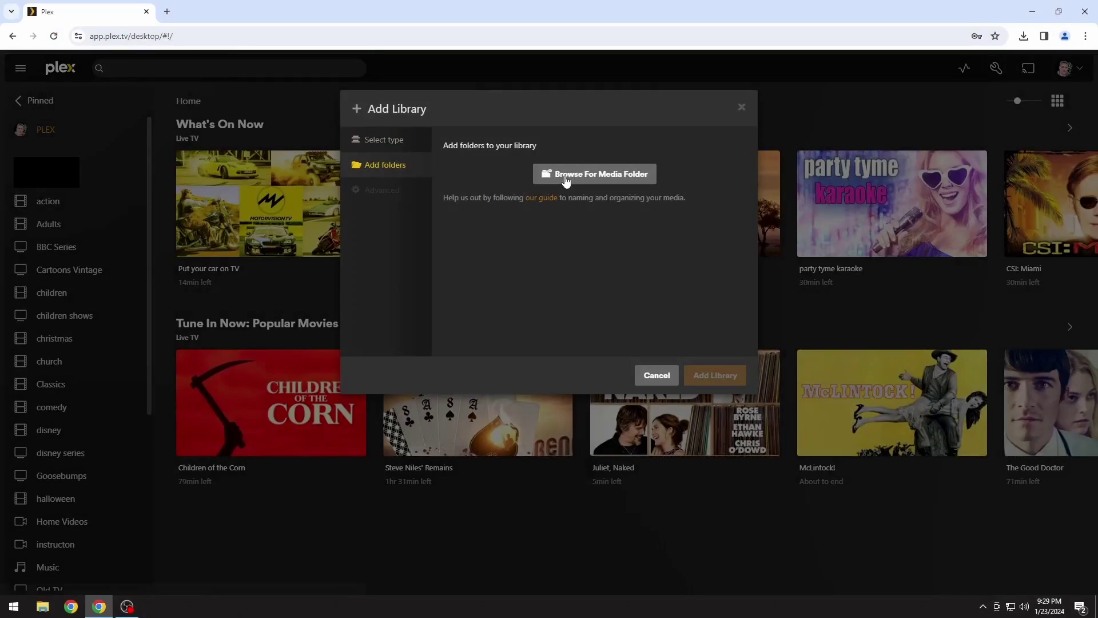
pyautogui.click(566, 175)
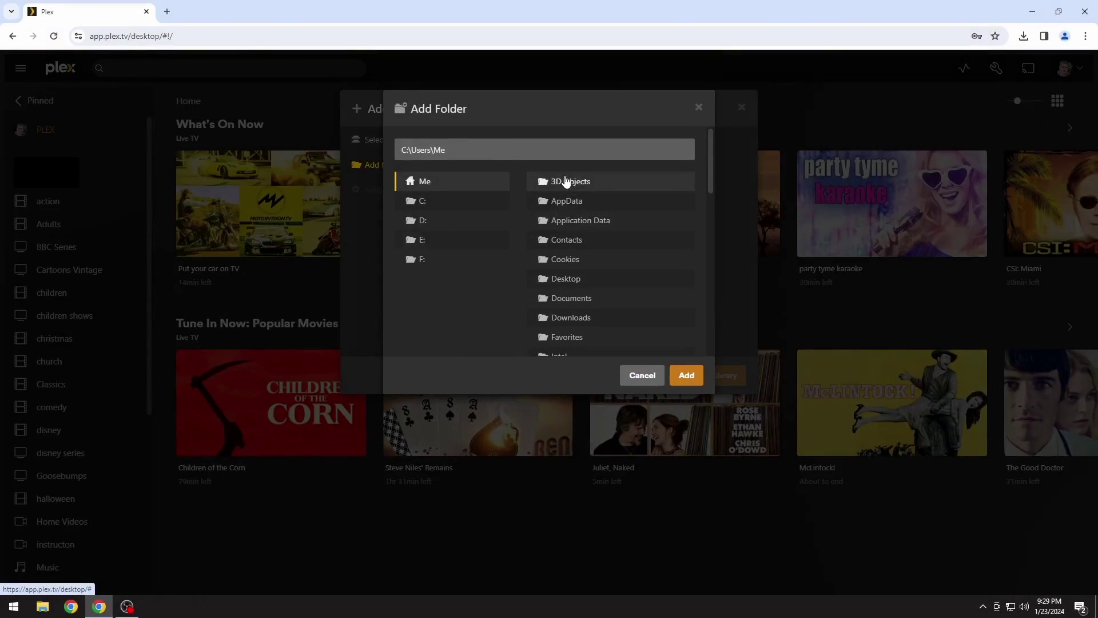
pyautogui.click(607, 222)
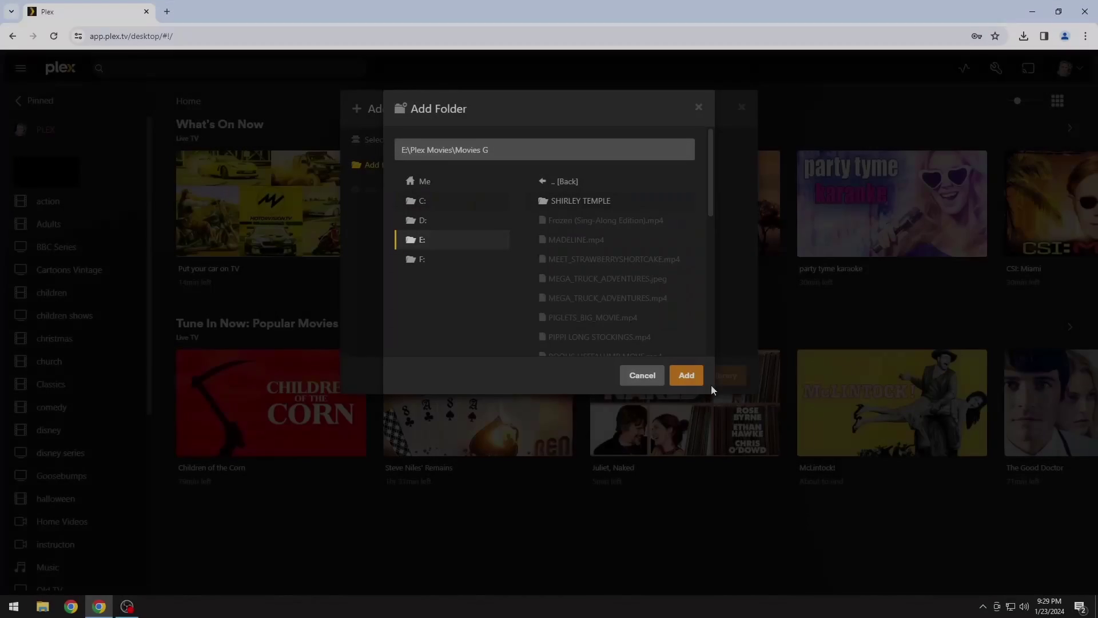
pyautogui.click(689, 376)
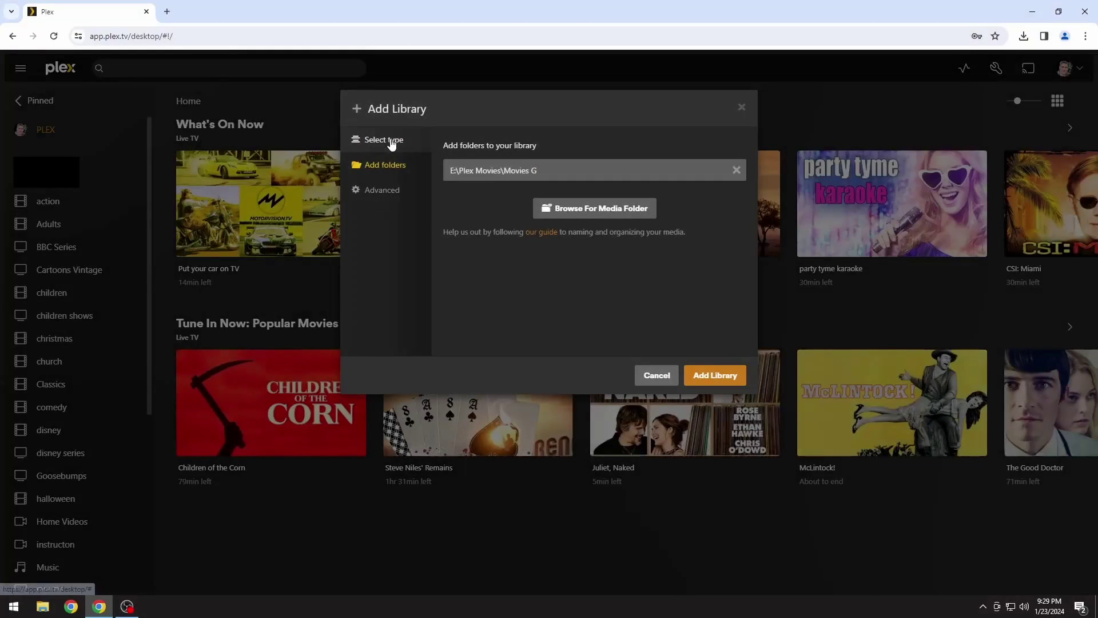
# Step: Name the new library Movies G, keep the Movies type and English language, and add it to the server
pyautogui.click(392, 142)
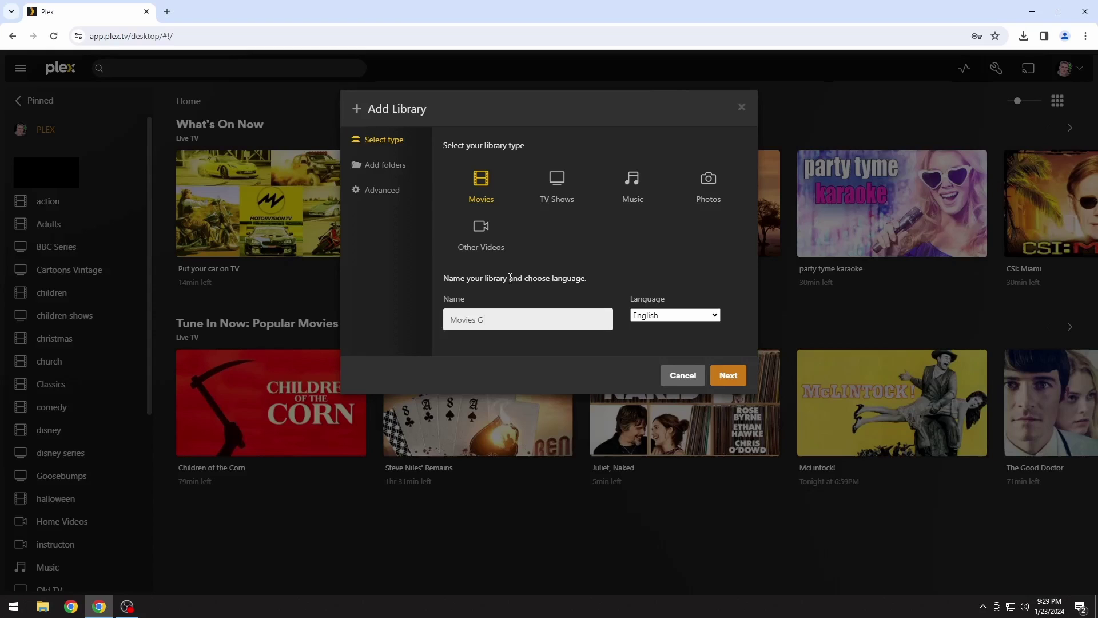
pyautogui.click(728, 375)
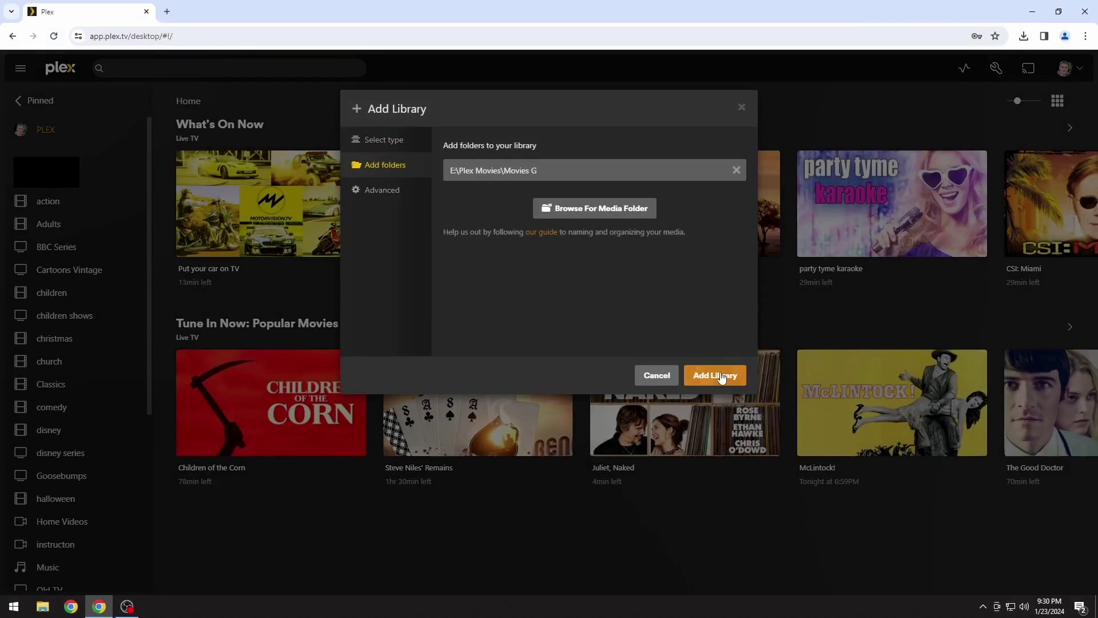
pyautogui.click(722, 375)
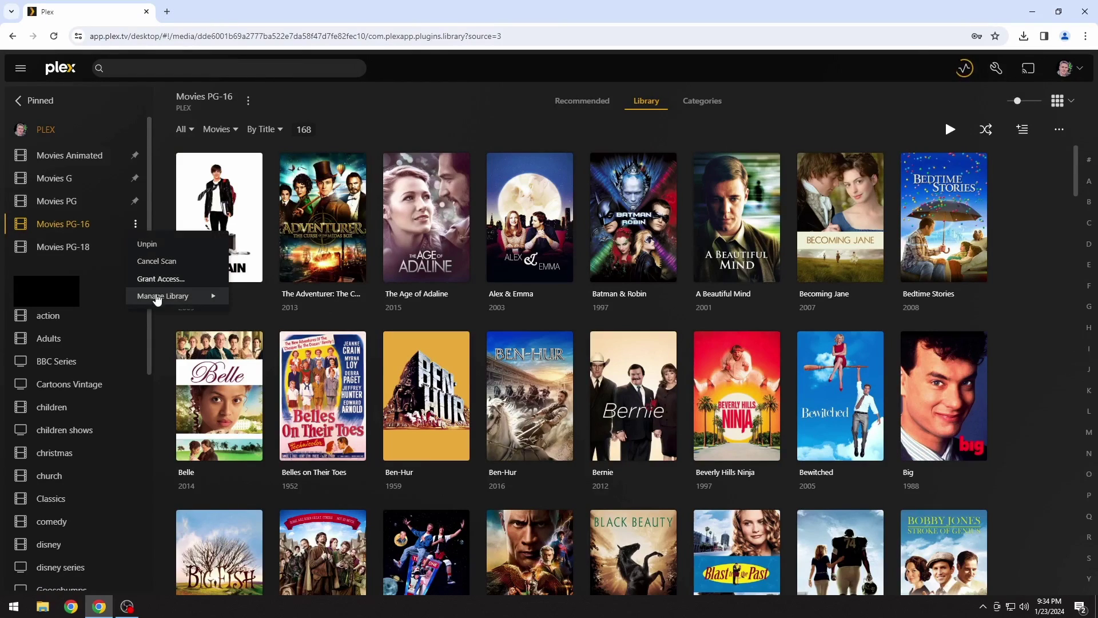
# Step: Open the Movies PG-16 library for editing from its management options
pyautogui.click(158, 296)
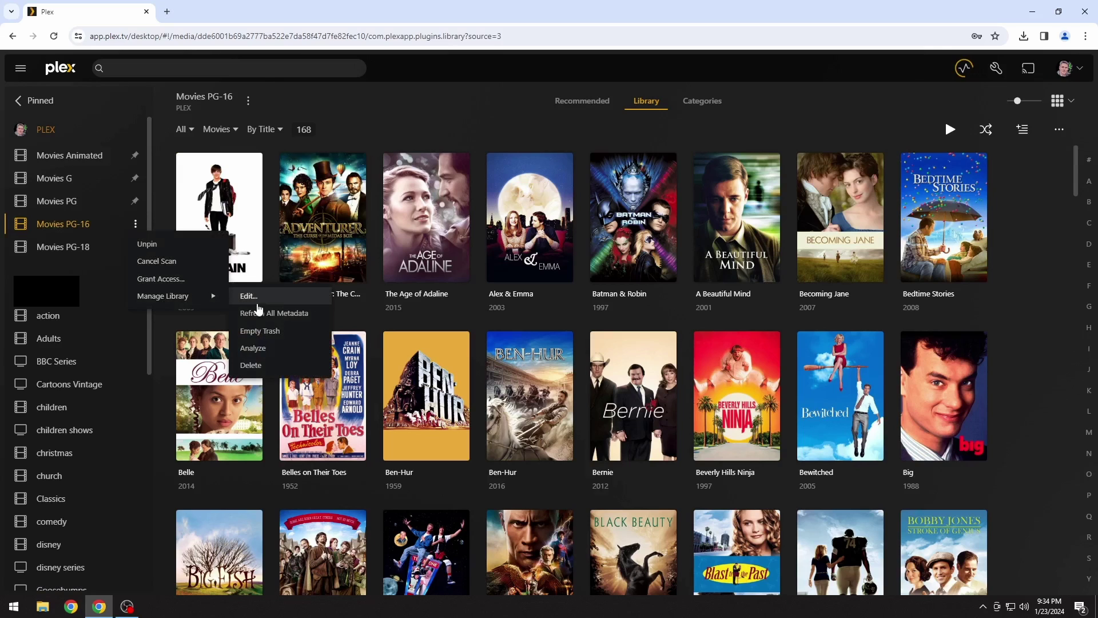
pyautogui.click(257, 302)
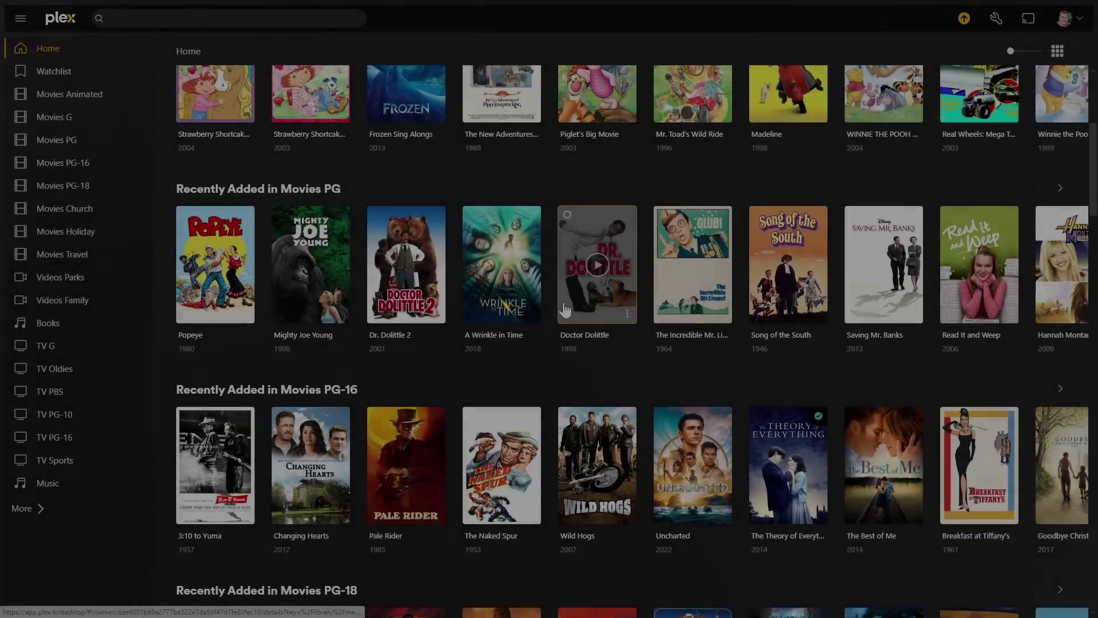
# Step: Look through the recently added rows of the movie libraries on the home page
pyautogui.scroll(-2, 563, 308)
pyautogui.scroll(-2, 562, 303)
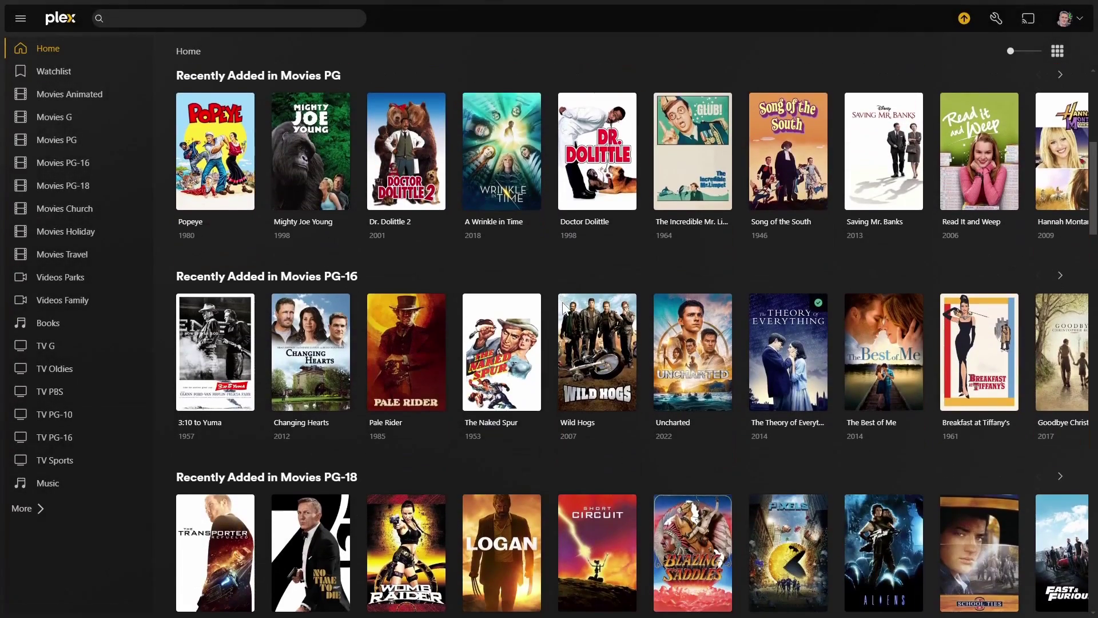
pyautogui.scroll(1, 562, 303)
pyautogui.scroll(5, 562, 303)
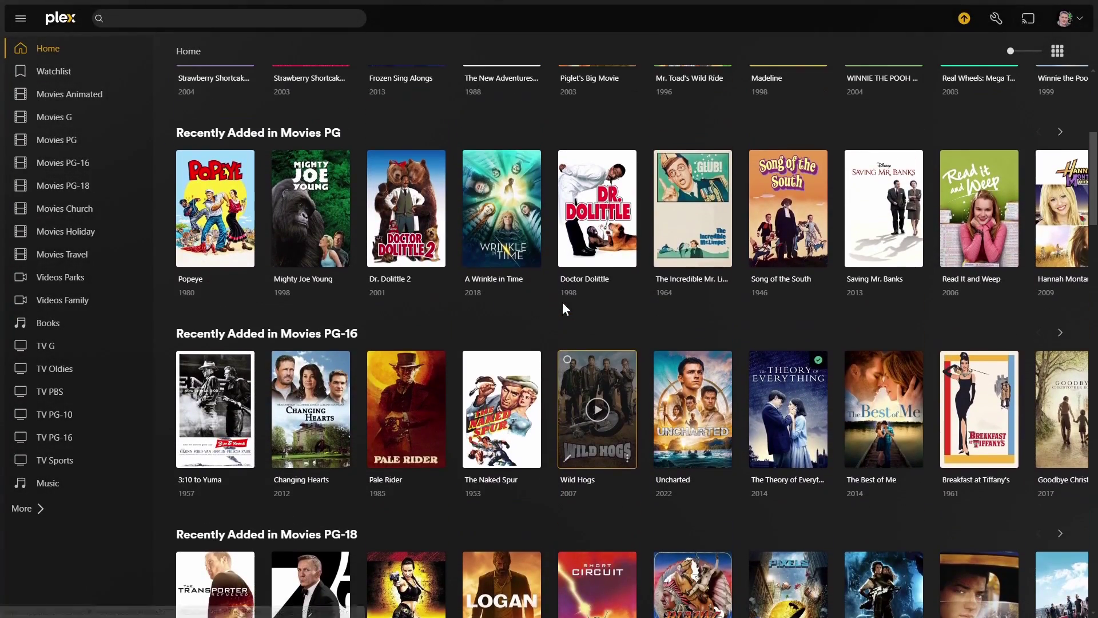
pyautogui.scroll(2, 568, 296)
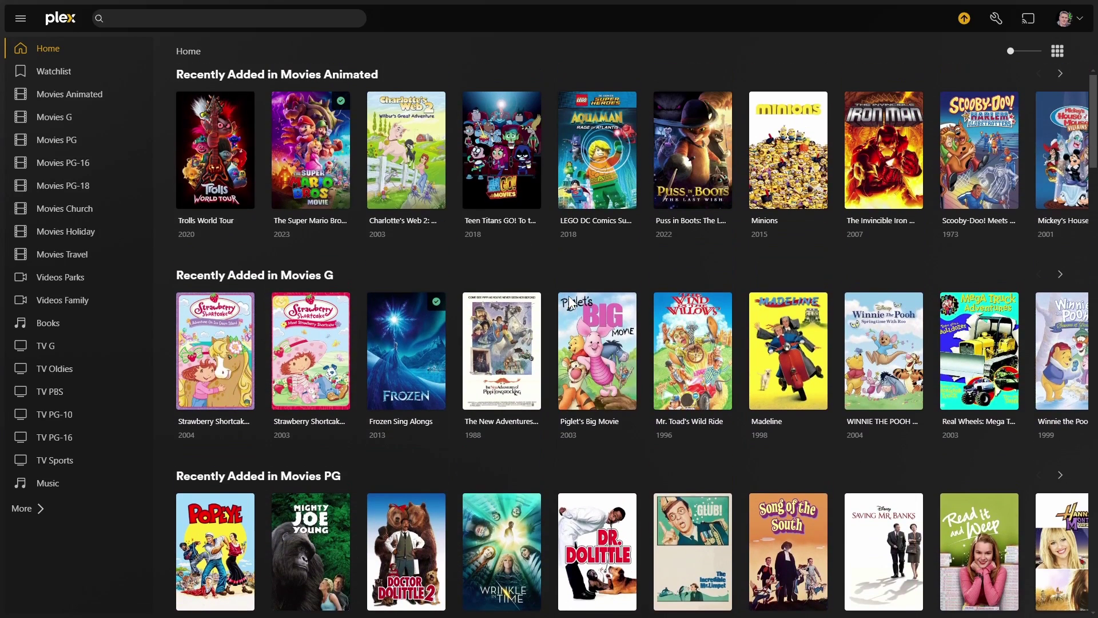
pyautogui.click(707, 198)
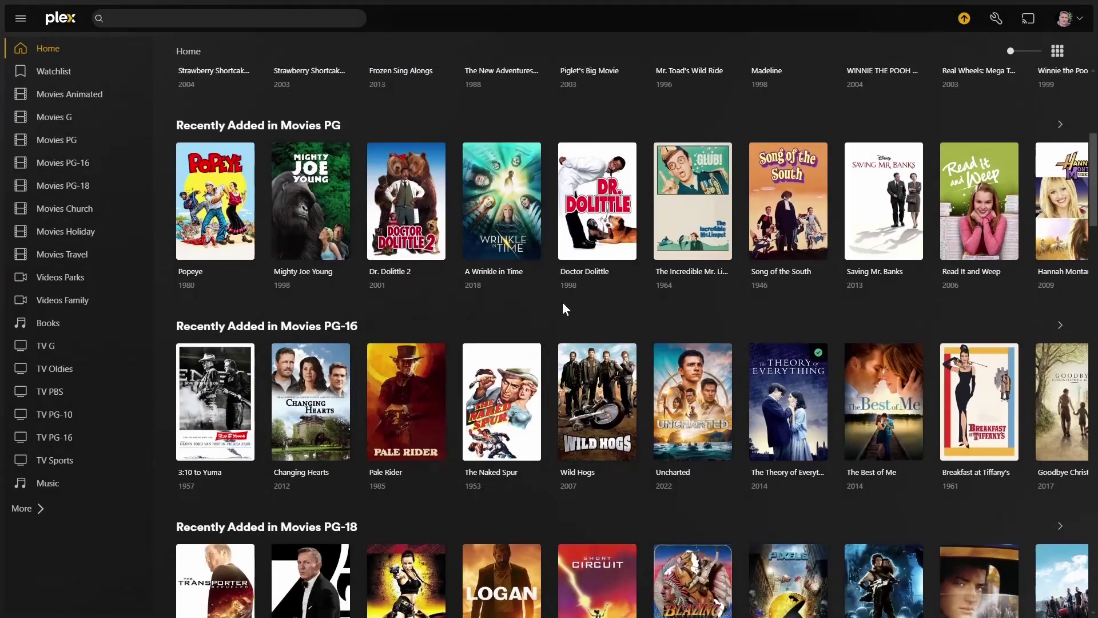
pyautogui.scroll(5, 561, 301)
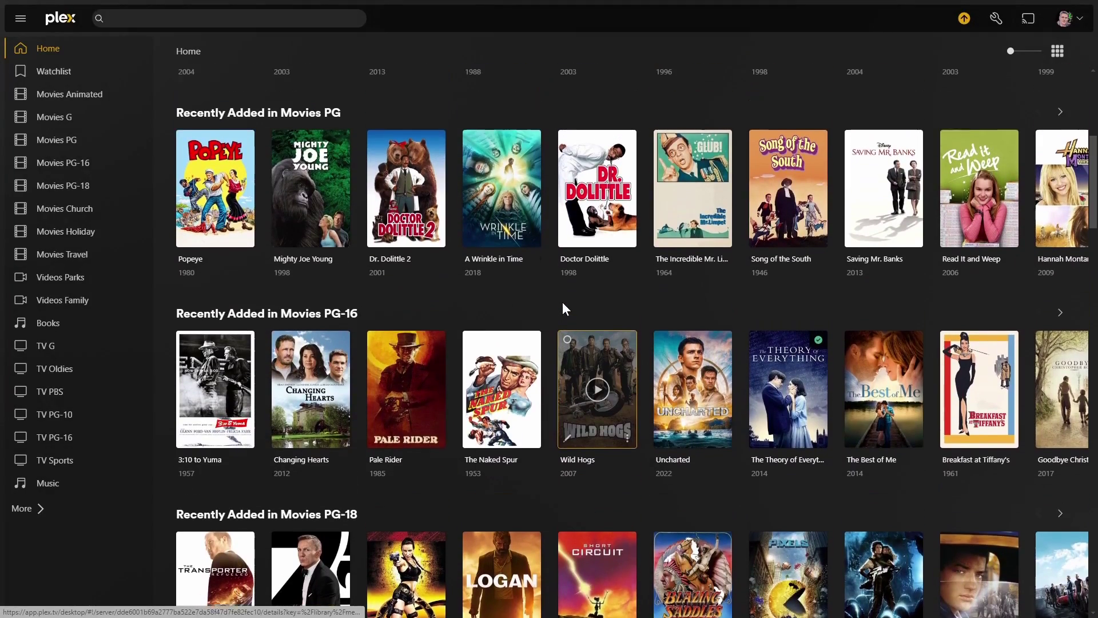
pyautogui.scroll(2, 565, 296)
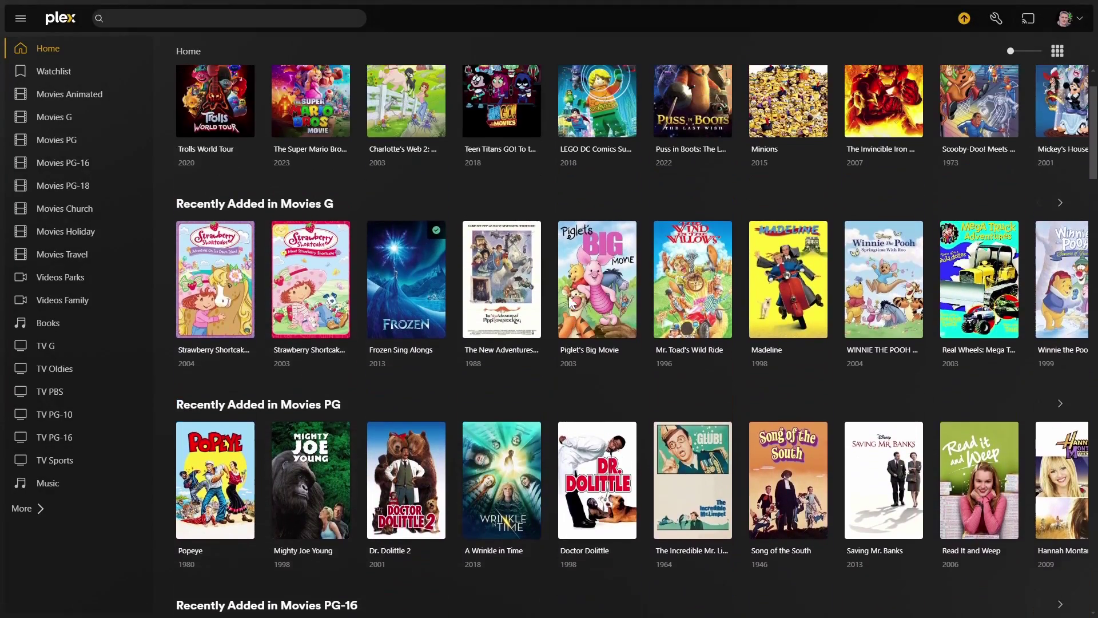